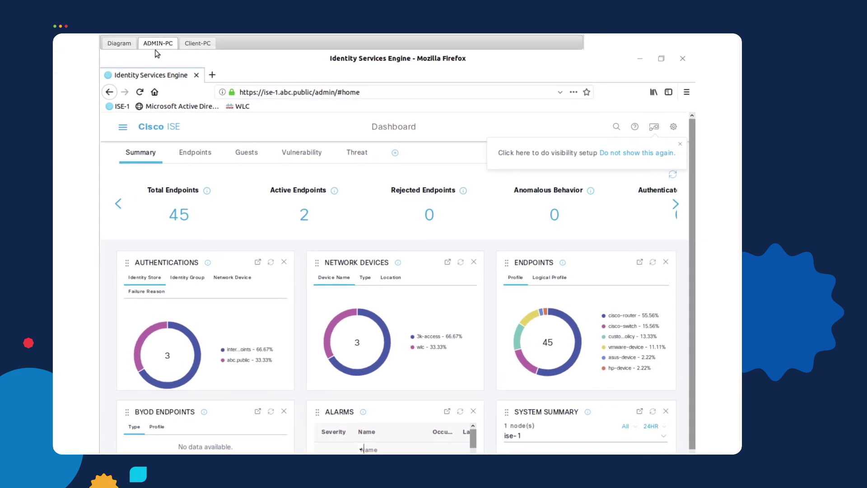
Step: Open the File conditions among the policy elements of the Posture work center
click(124, 128)
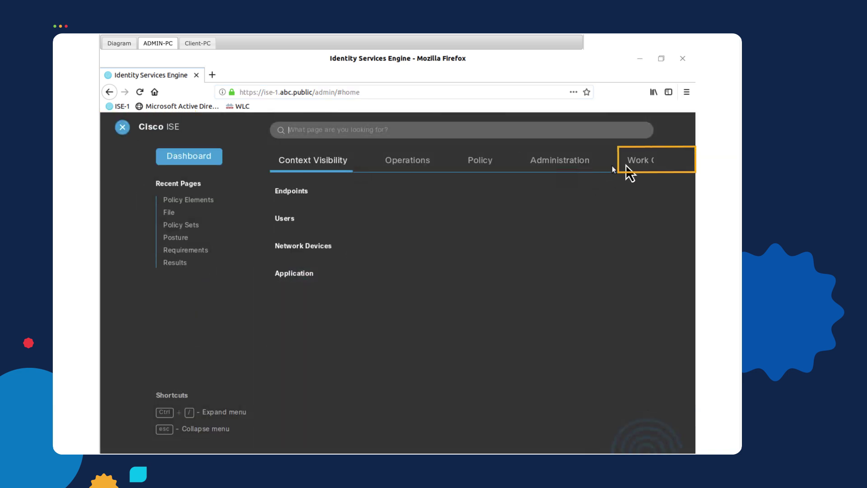
click(641, 169)
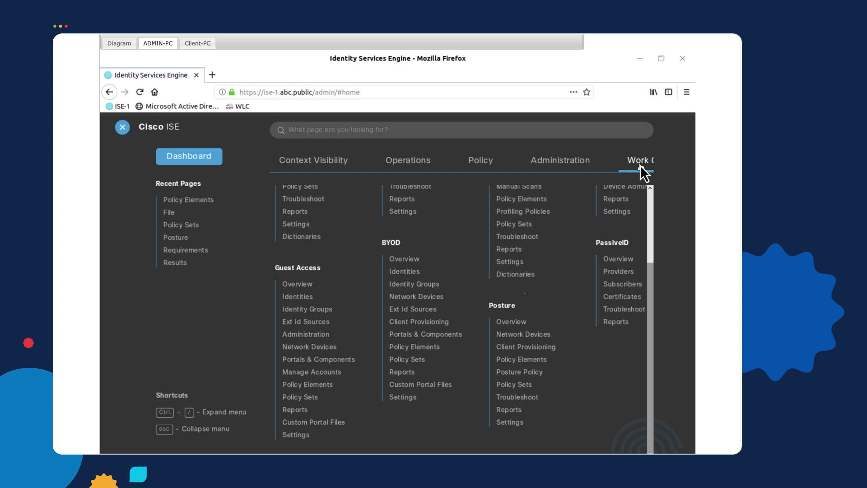
click(529, 362)
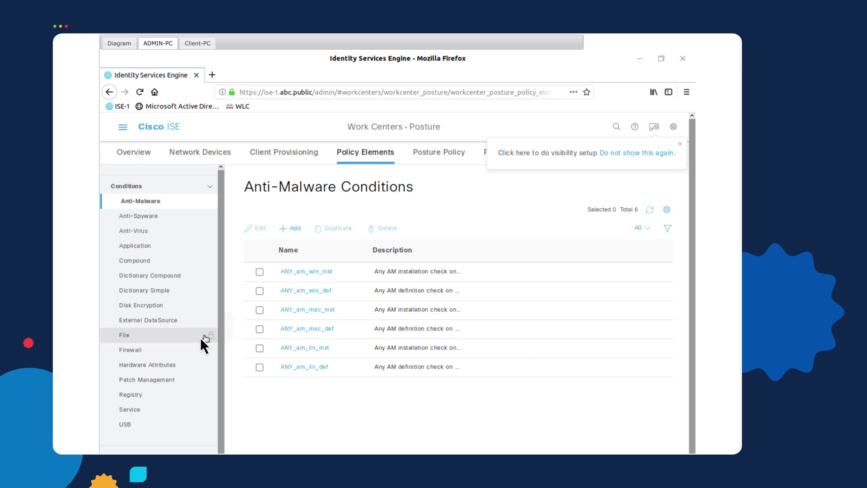
click(141, 334)
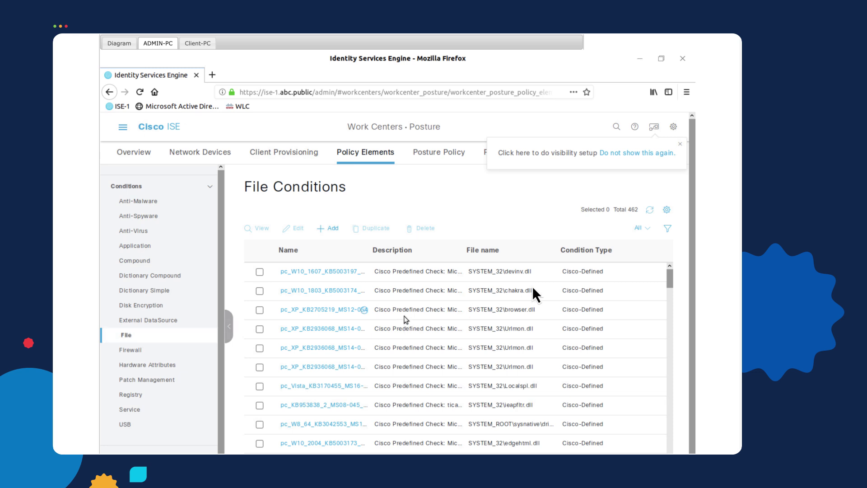
Step: Filter the file conditions by the User-Defined condition type
click(667, 229)
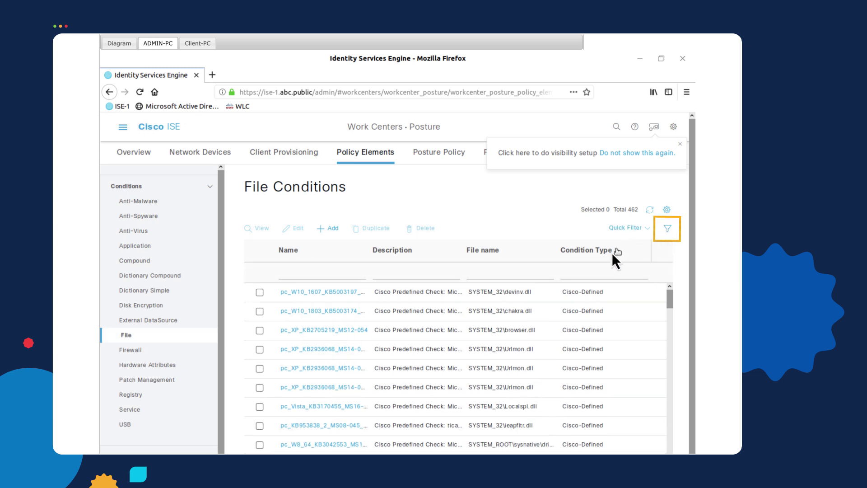
click(584, 271)
click(588, 311)
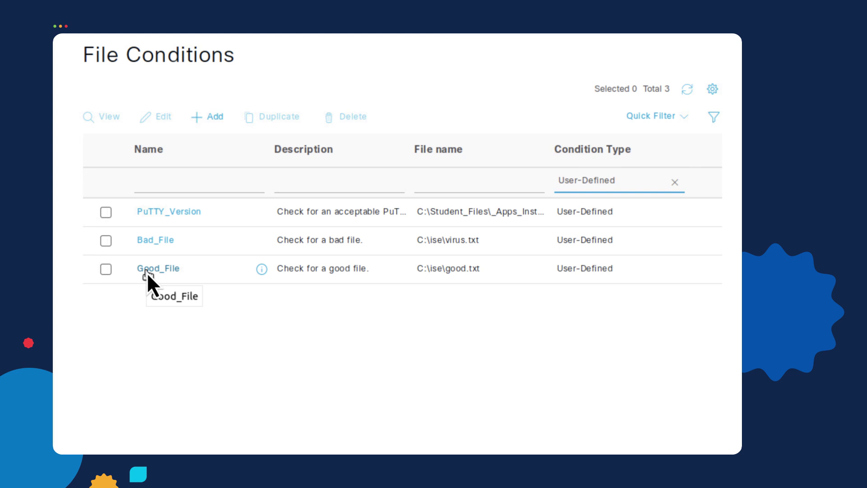
Step: Open the PuTTY_Version file condition and examine its file path, available operators and file version
click(177, 215)
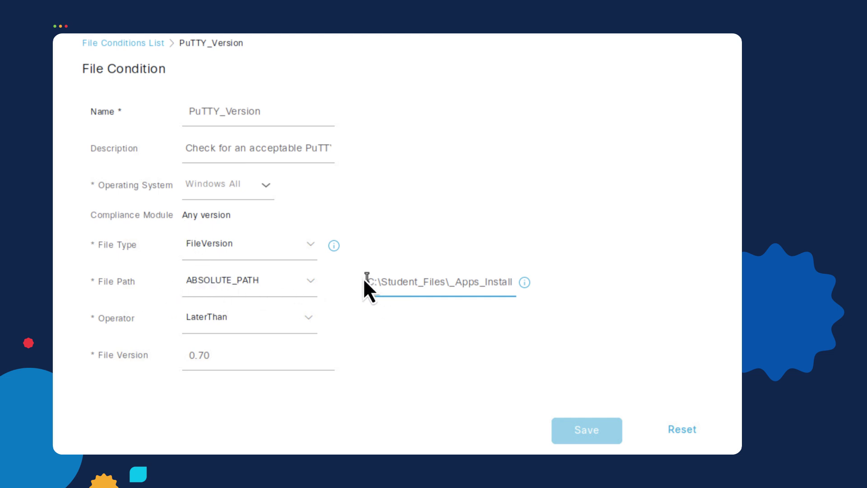
drag(367, 280, 524, 283)
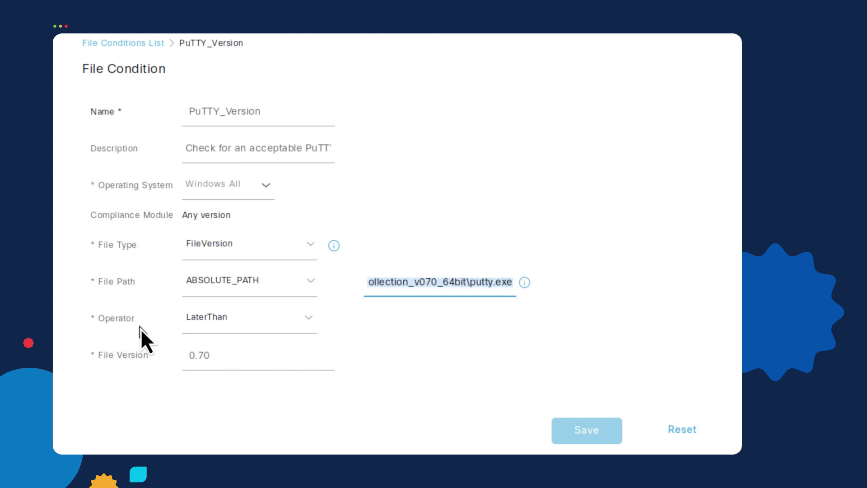
click(307, 321)
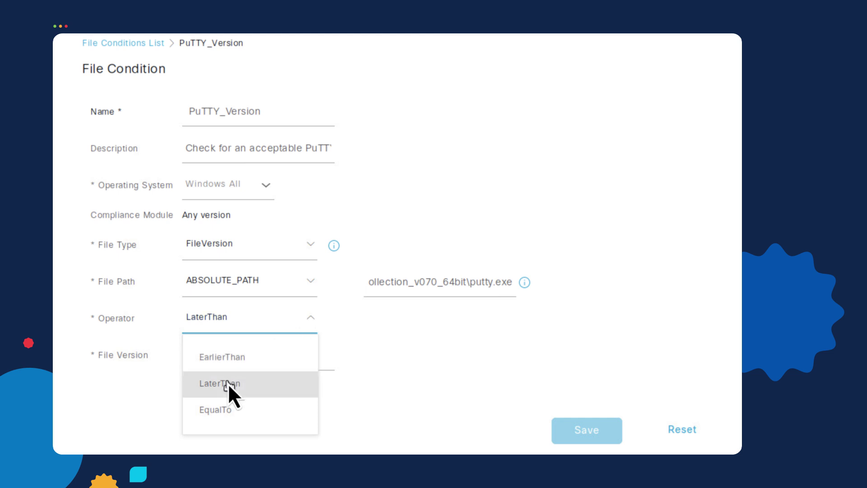
click(384, 397)
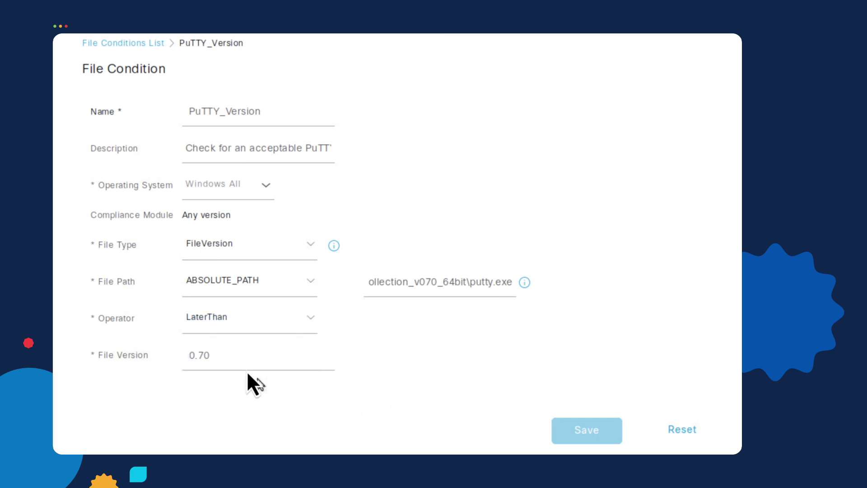
double_click(185, 360)
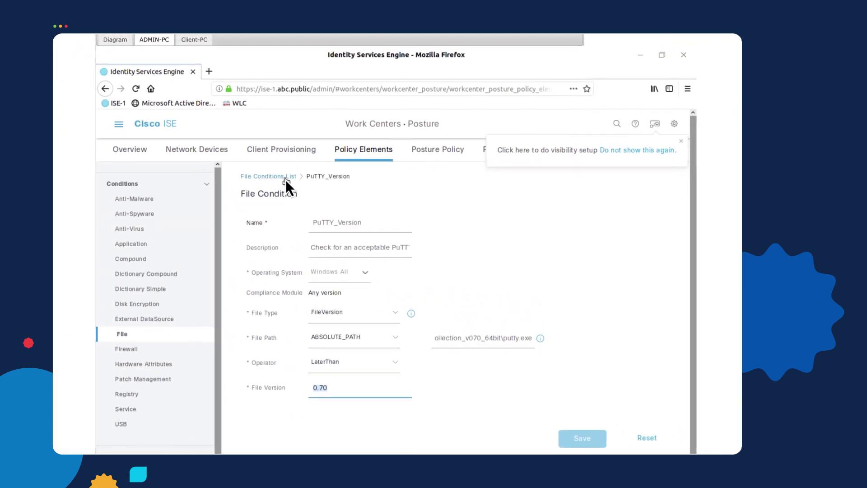
Step: Return to the file conditions list and filter it again to User-Defined conditions
click(285, 179)
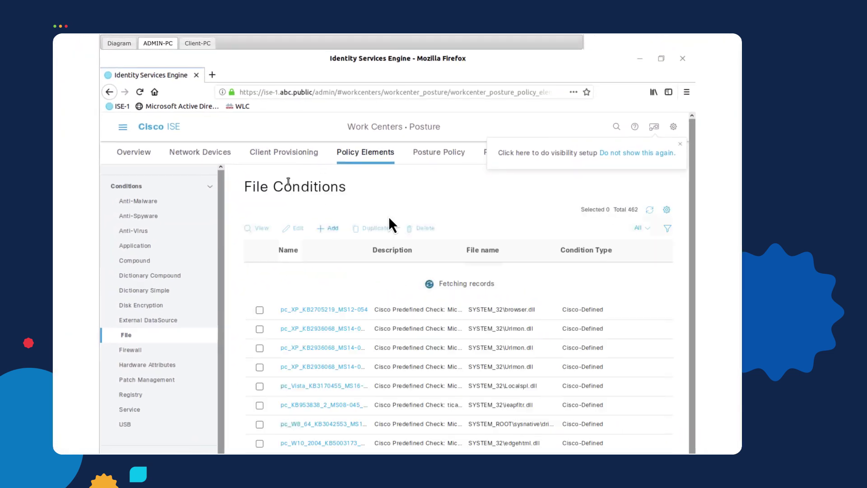
click(665, 232)
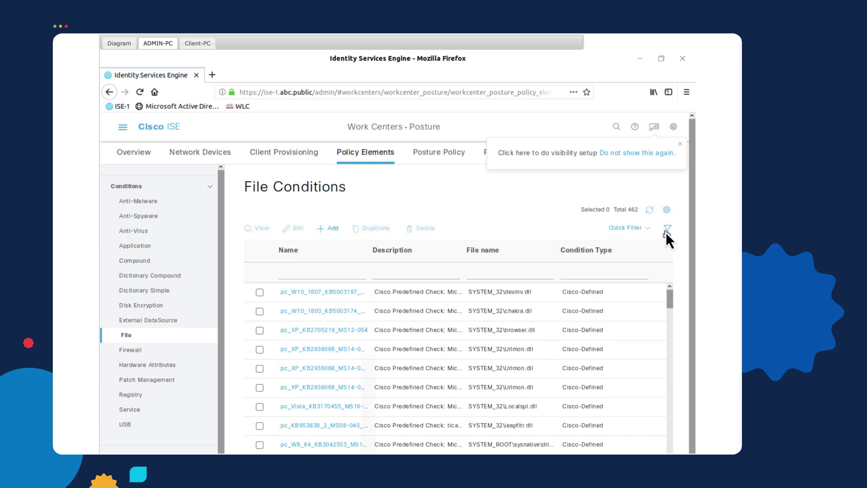
click(610, 269)
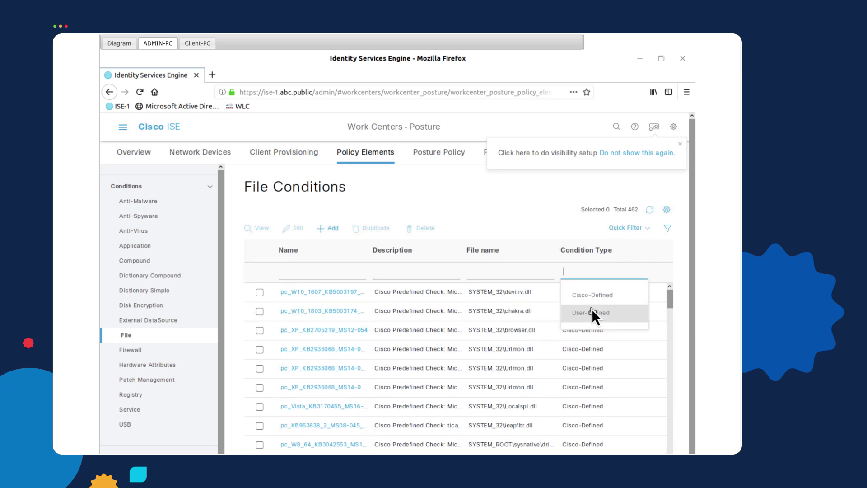
click(591, 308)
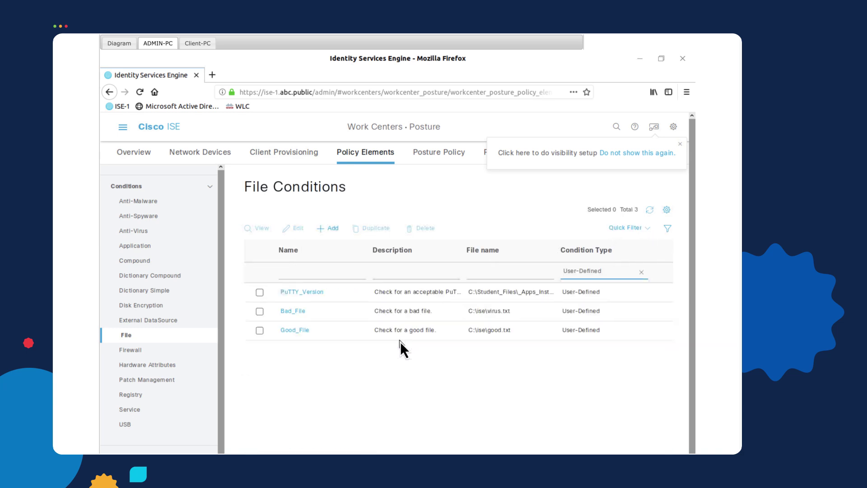
Step: Open the Bad_File condition and examine its file path and the available file operators
click(300, 312)
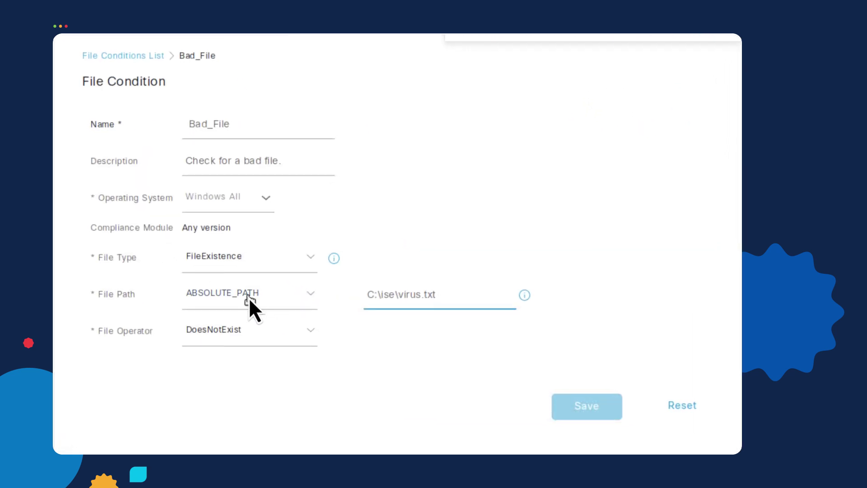
drag(457, 295, 412, 296)
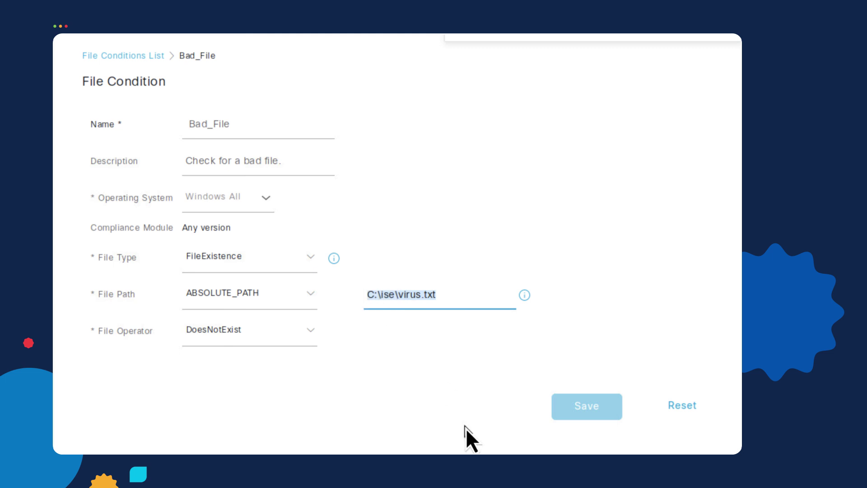
click(314, 331)
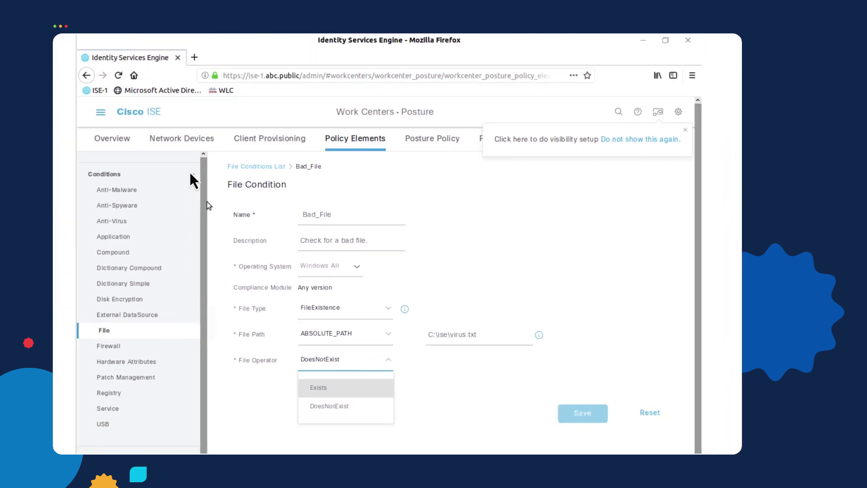
Step: Open the File remediations of the posture policy elements and review the listed remediation files
click(208, 186)
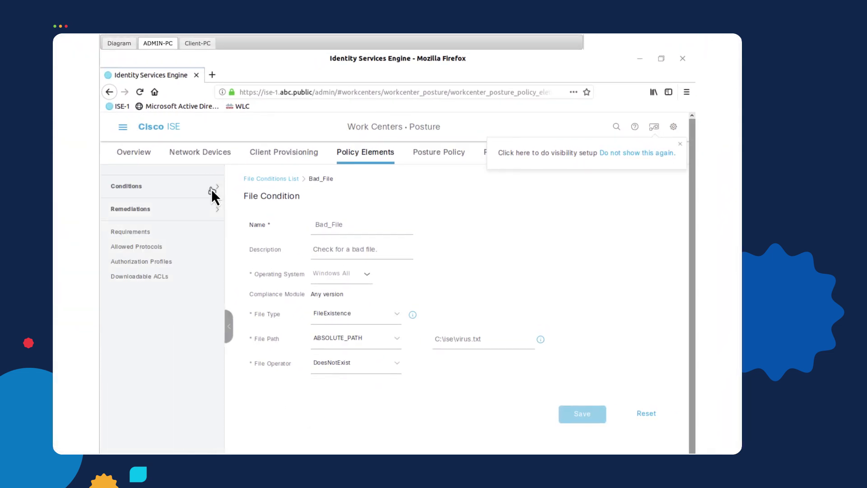
click(171, 209)
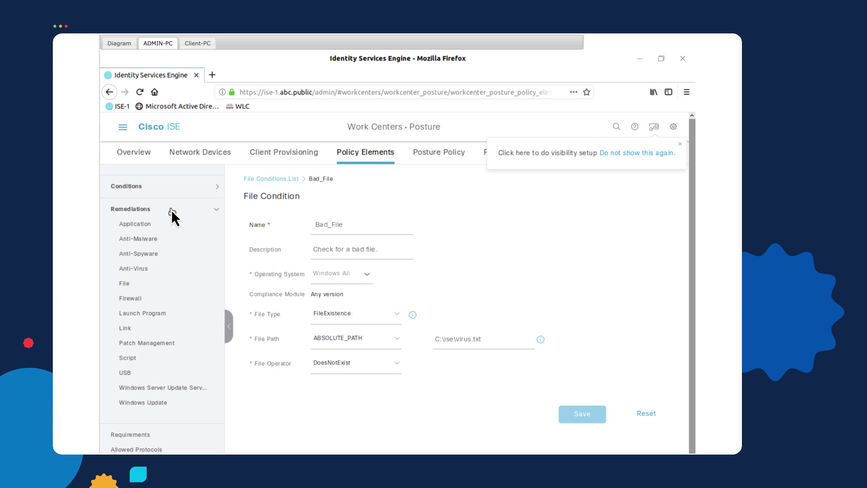
click(125, 282)
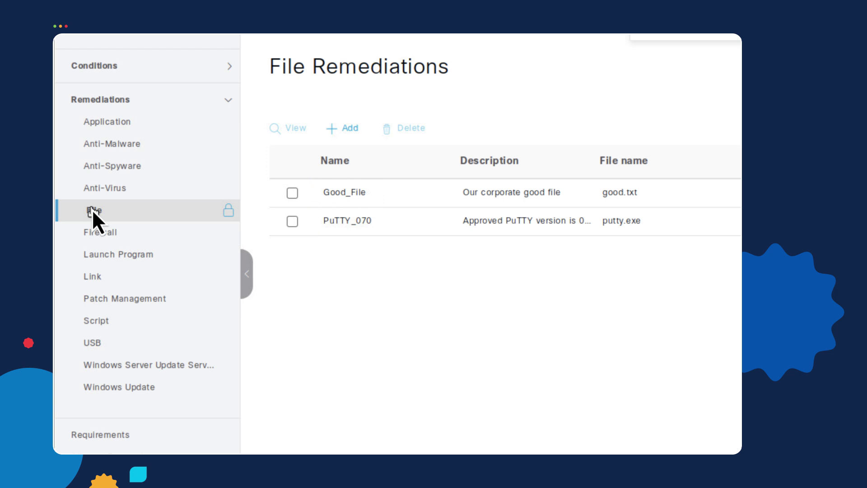
click(227, 100)
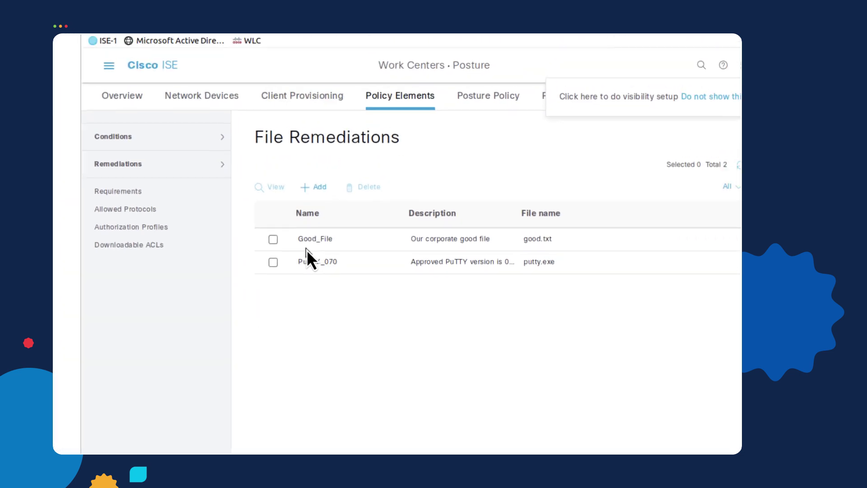
Step: Open the posture Requirements under the results of the Policy section's policy elements
click(109, 66)
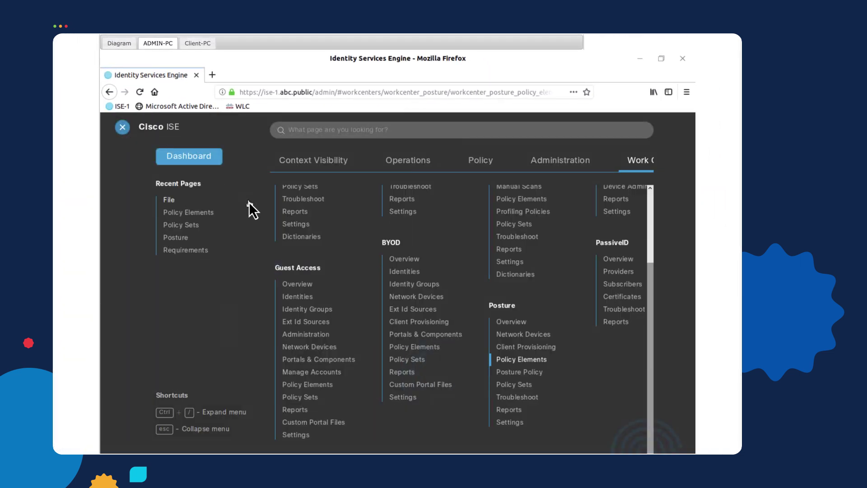
click(474, 167)
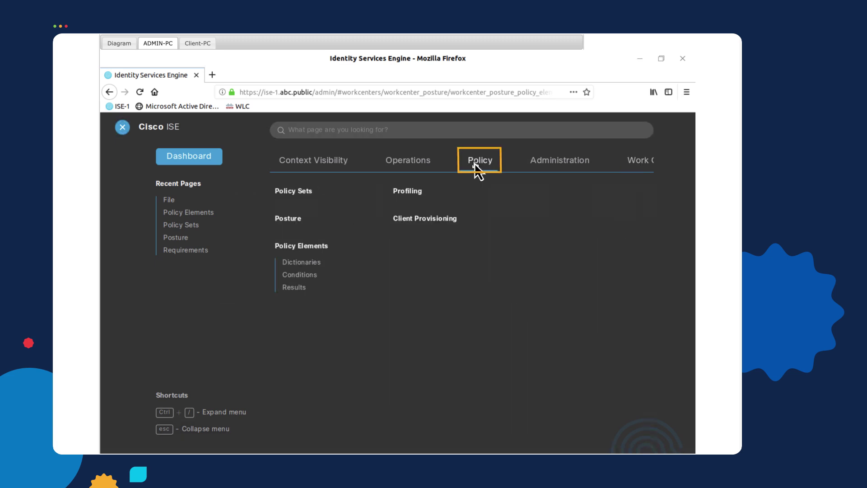
click(296, 288)
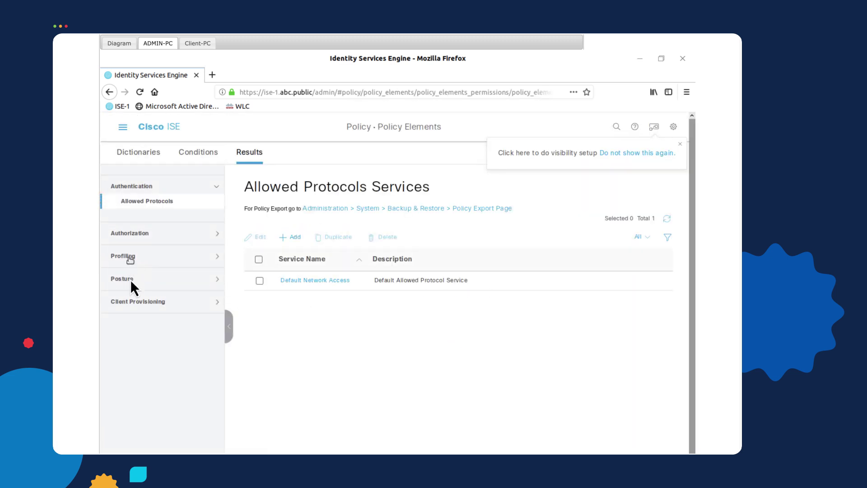
click(131, 280)
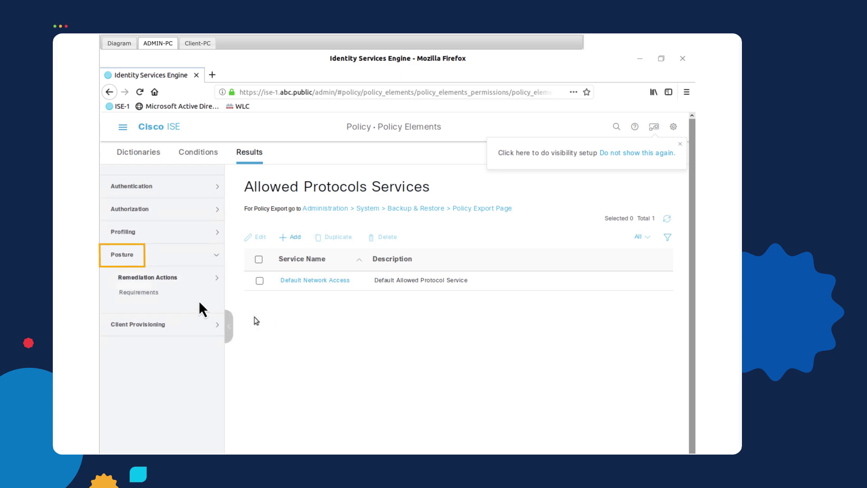
click(147, 295)
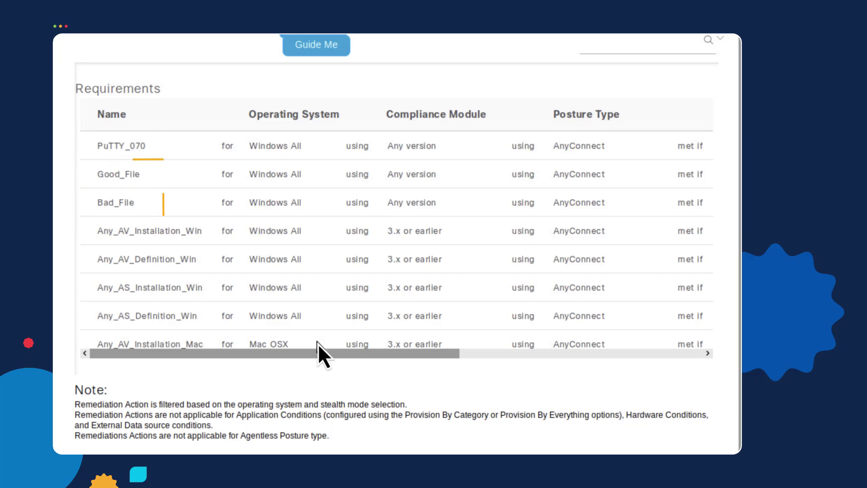
Step: Review the requirements' conditions and remediation actions, and inspect the action and agent message set for the Bad_File requirement
drag(339, 354, 634, 354)
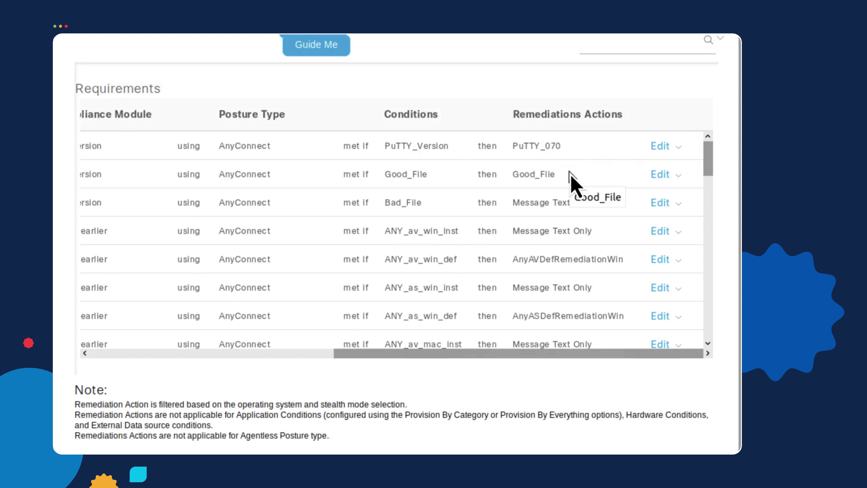
click(657, 205)
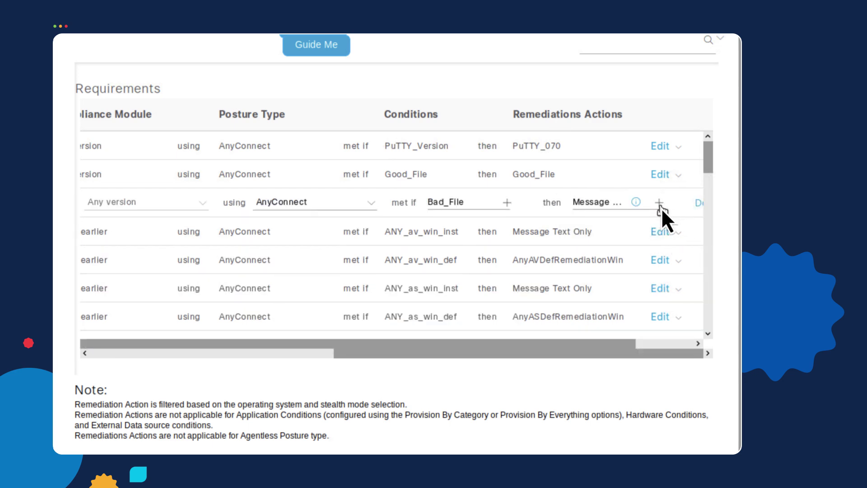
click(660, 206)
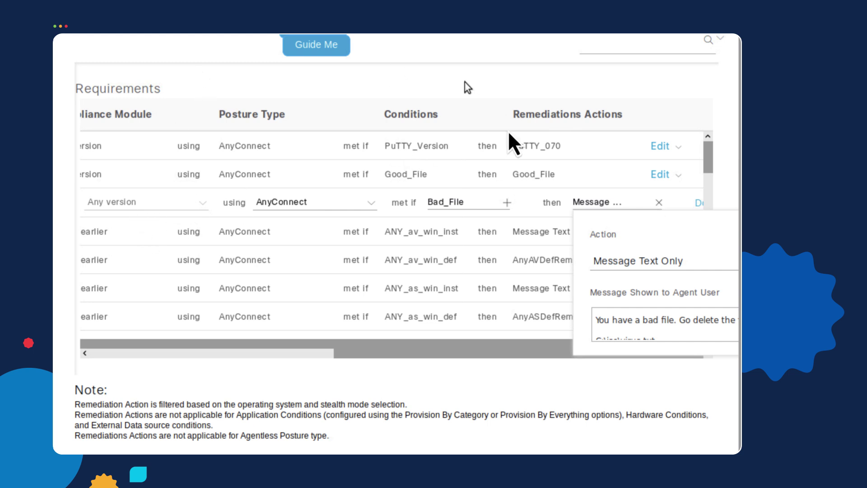
click(659, 203)
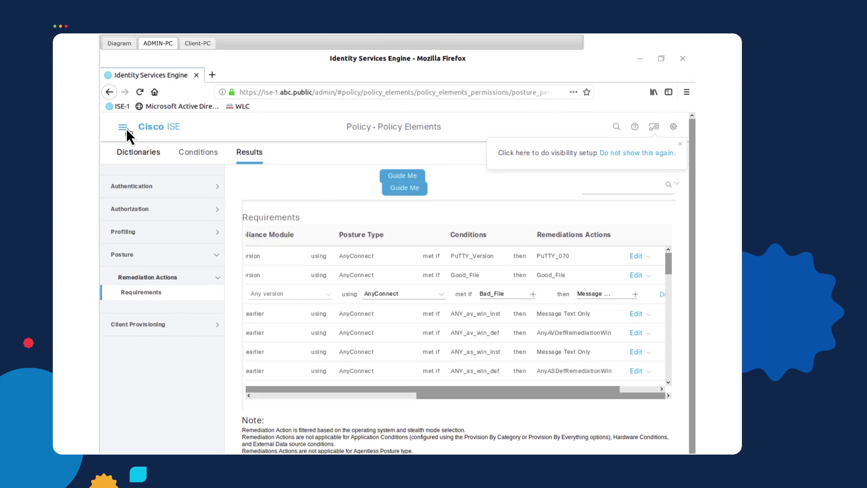
Step: Open the Posture Policy and examine the File Checks rule's conditions and requirements
click(97, 108)
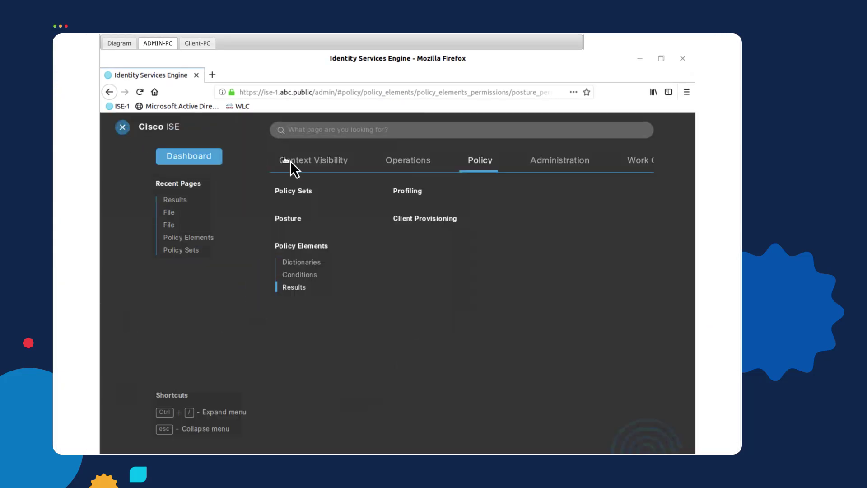
click(291, 220)
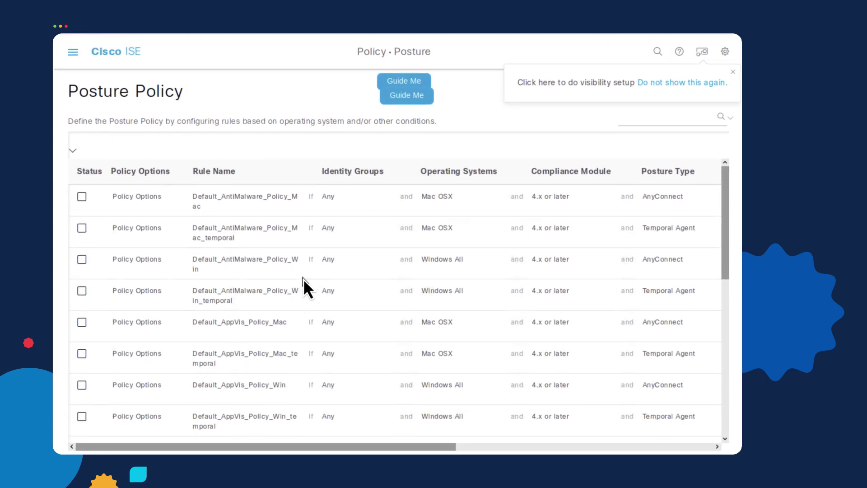
scroll(303, 280, down, 10)
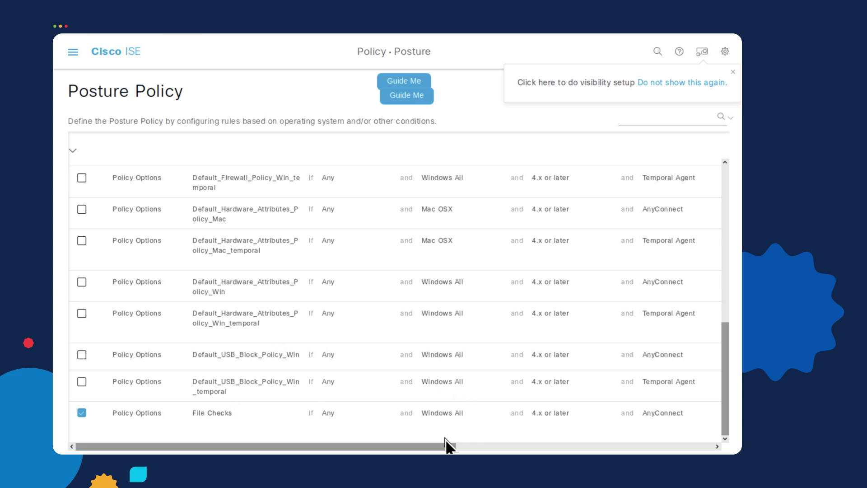
drag(451, 447, 710, 447)
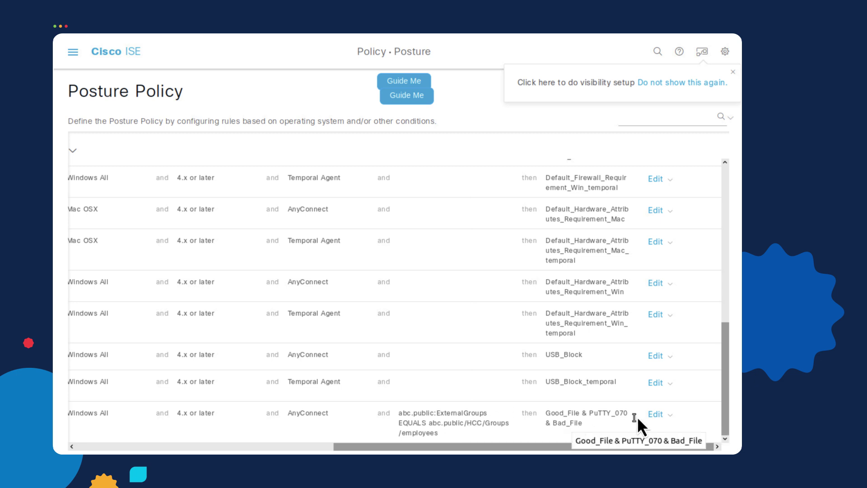
Step: Open the File Checks rule at the end of the Posture Policy for editing and display its full list of requirements
click(656, 415)
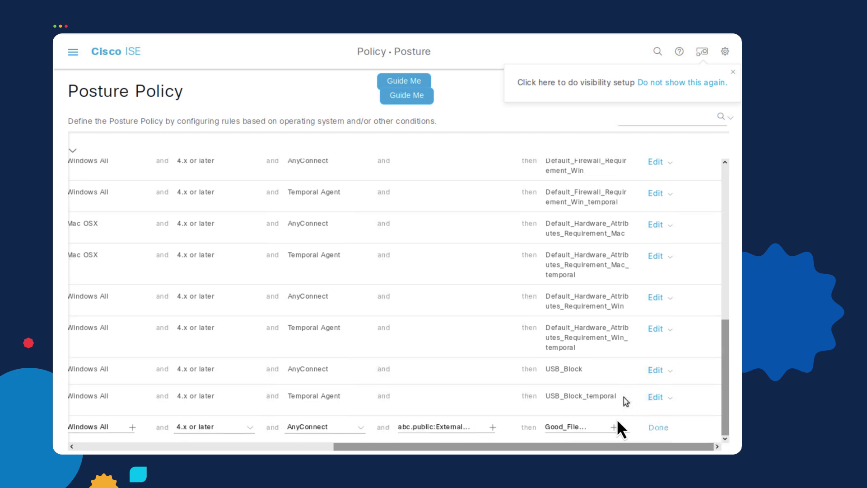
click(614, 425)
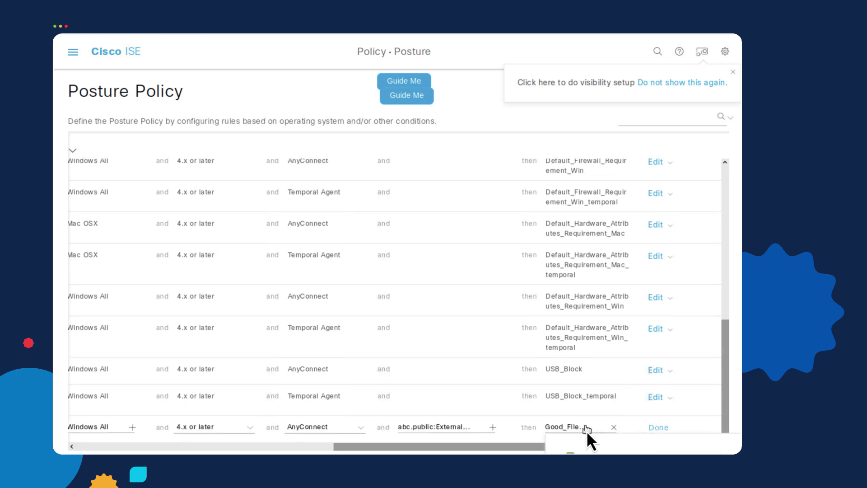
scroll(737, 332, down, 1)
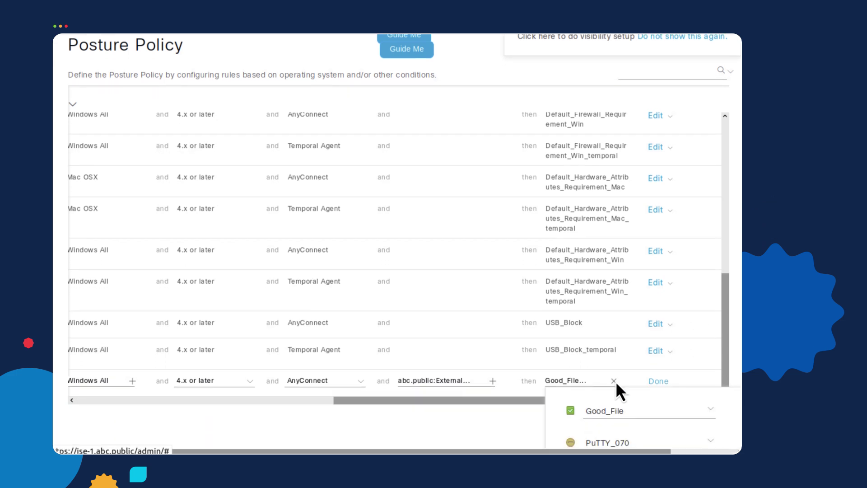
click(565, 412)
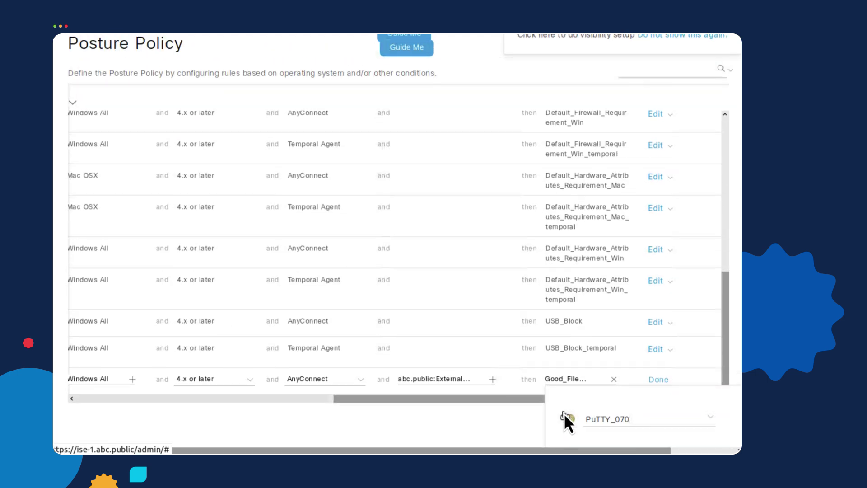
scroll(564, 413, down, 2)
scroll(561, 383, up, 1)
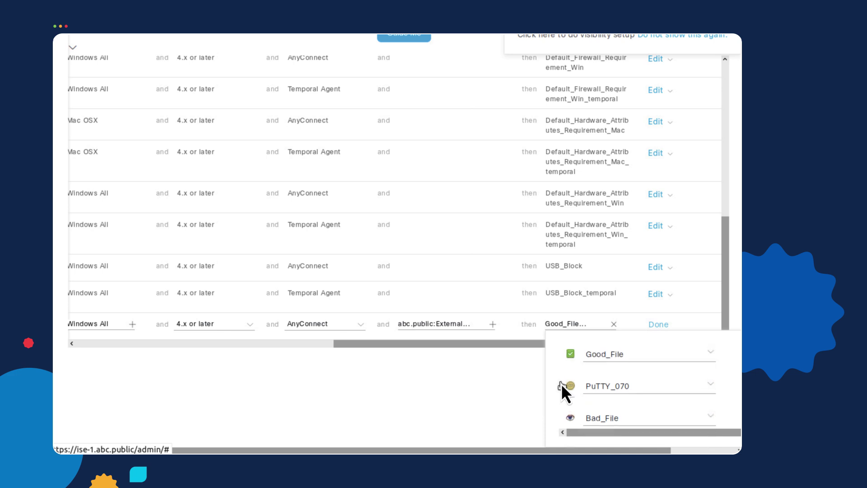
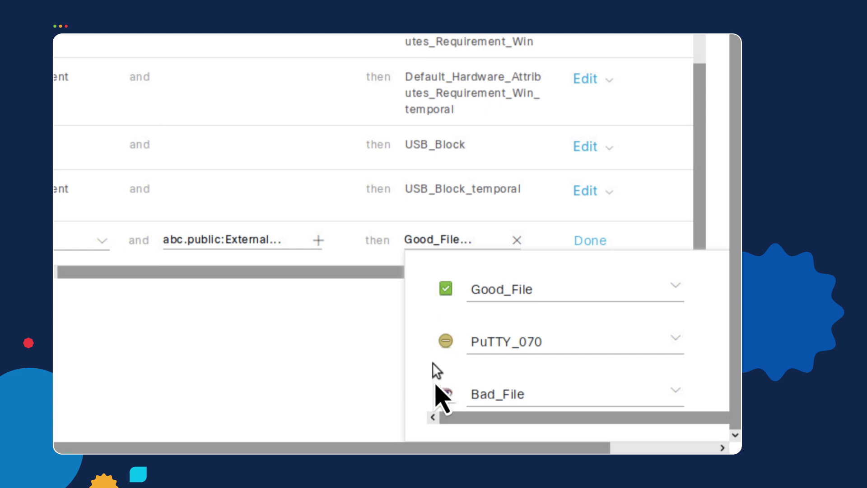
Step: Inspect the enforcement type options of the Good_File, PuTTY_070 and Bad_File requirements without changing them, and close the requirements list
click(445, 292)
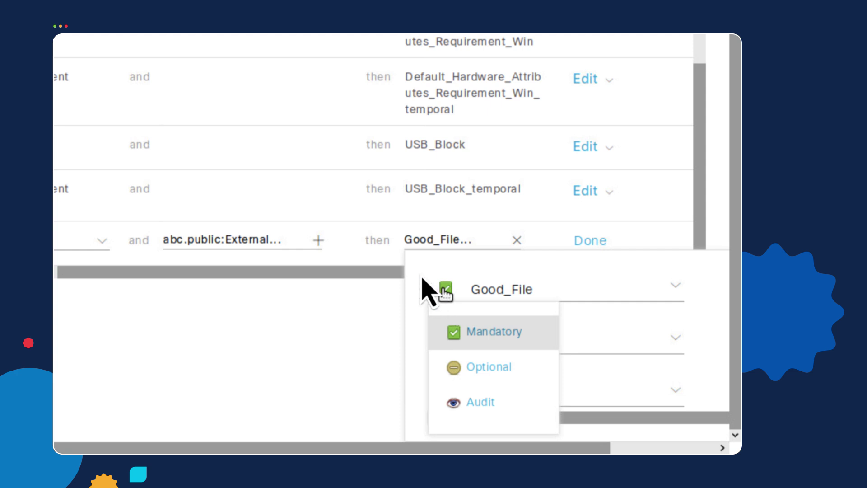
click(427, 288)
click(447, 343)
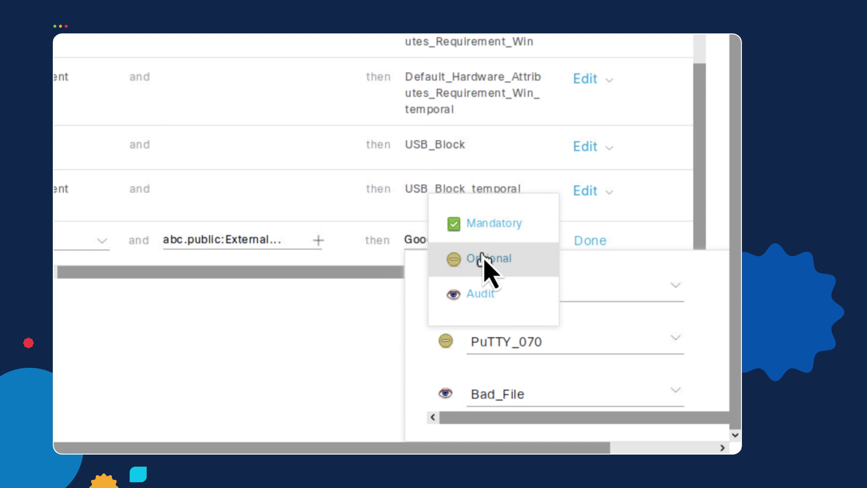
click(406, 319)
click(517, 317)
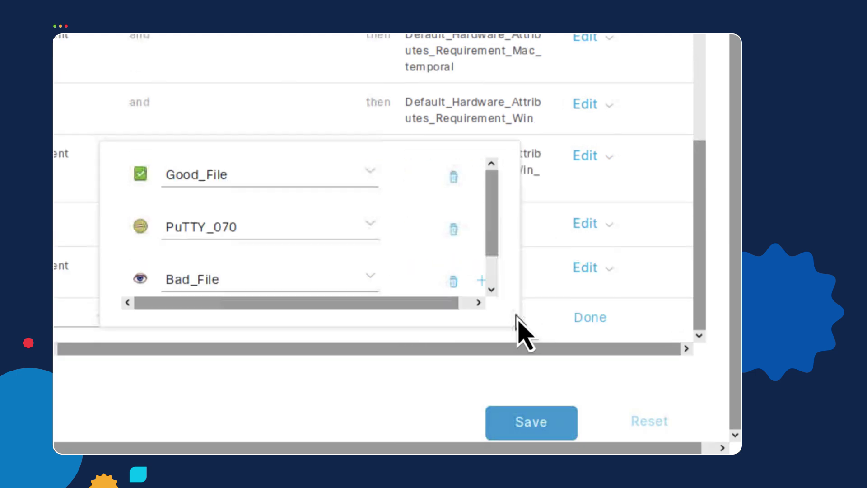
click(141, 279)
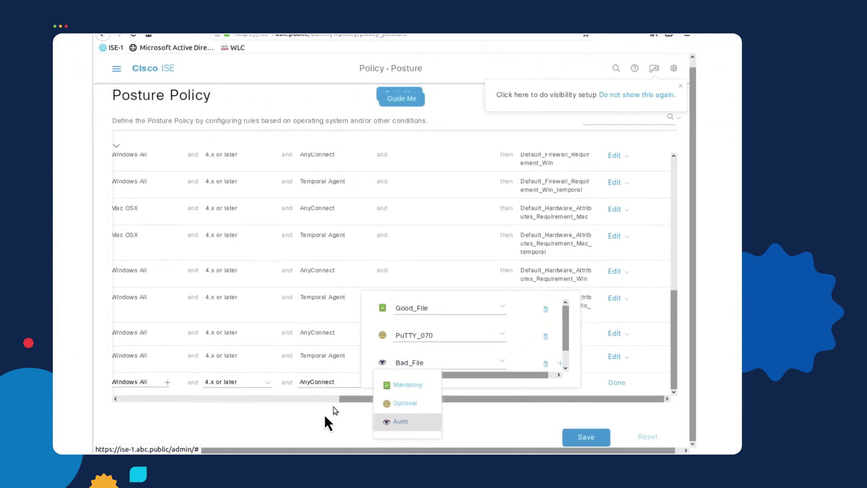
click(285, 419)
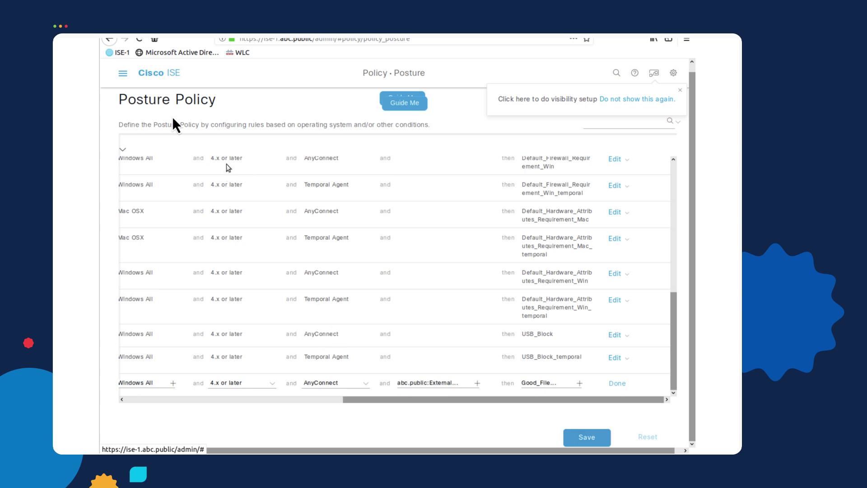
Step: Open the Wired Access Policy set under Policy Sets and expand its Authorization Policy to review the rules
click(123, 77)
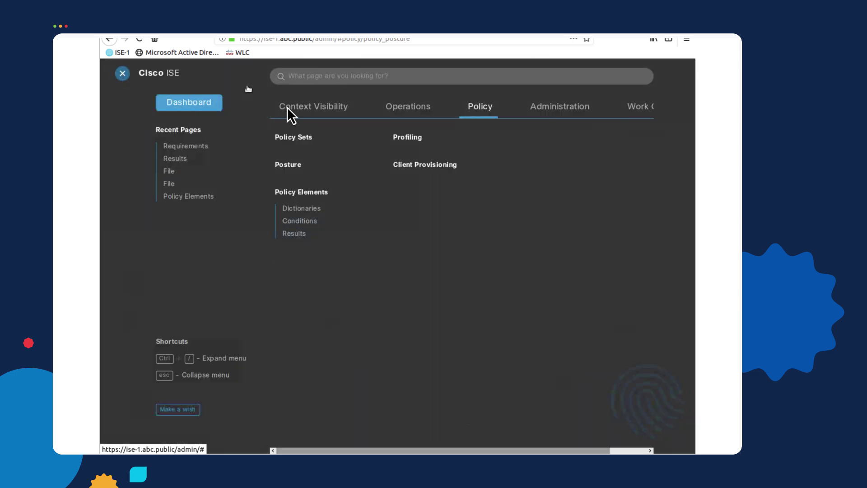
click(301, 143)
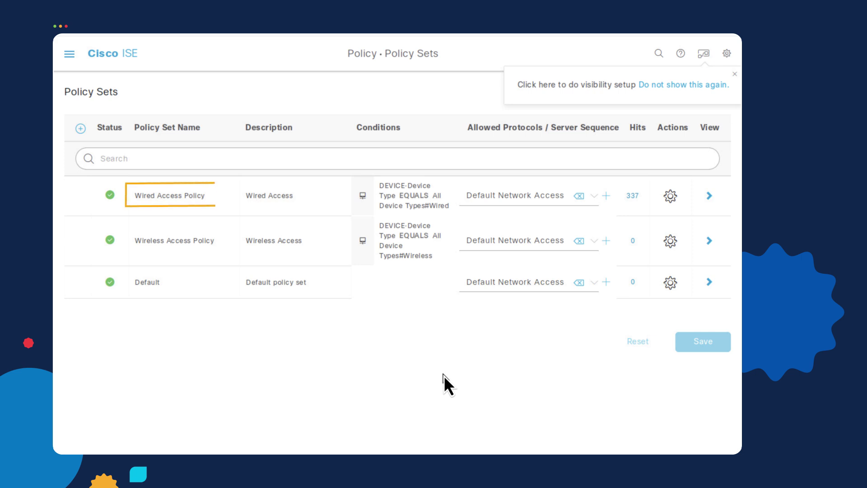
click(709, 197)
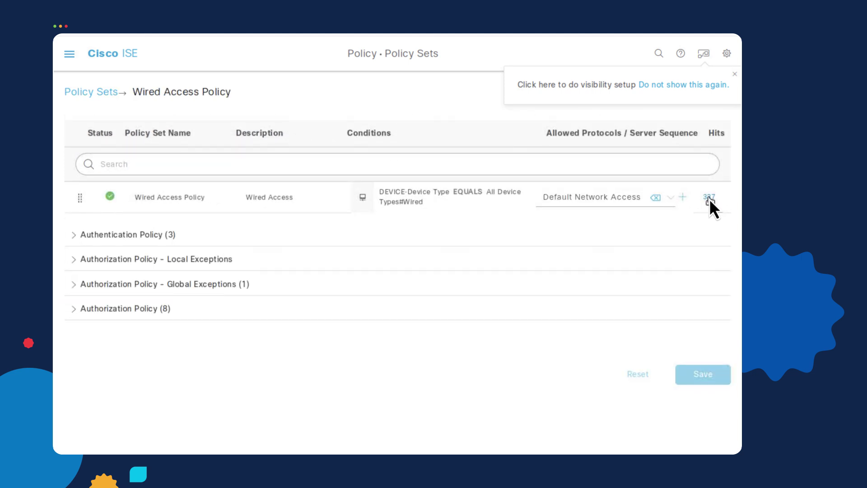
click(72, 309)
scroll(63, 327, down, 5)
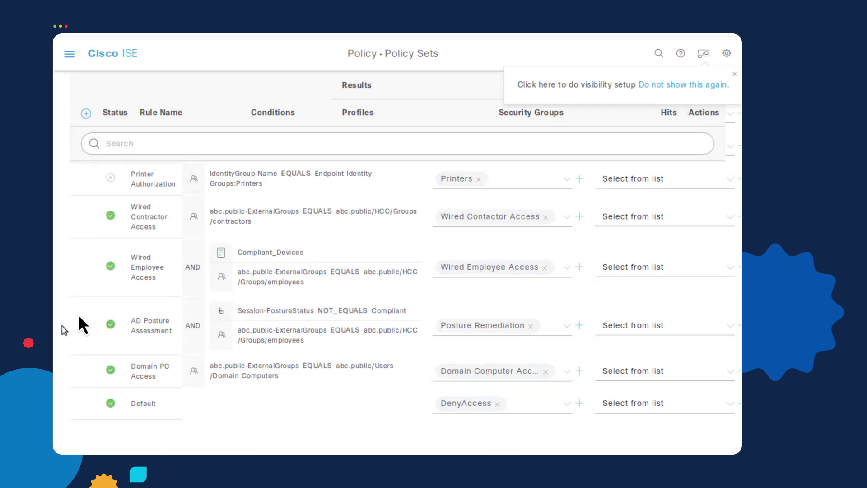